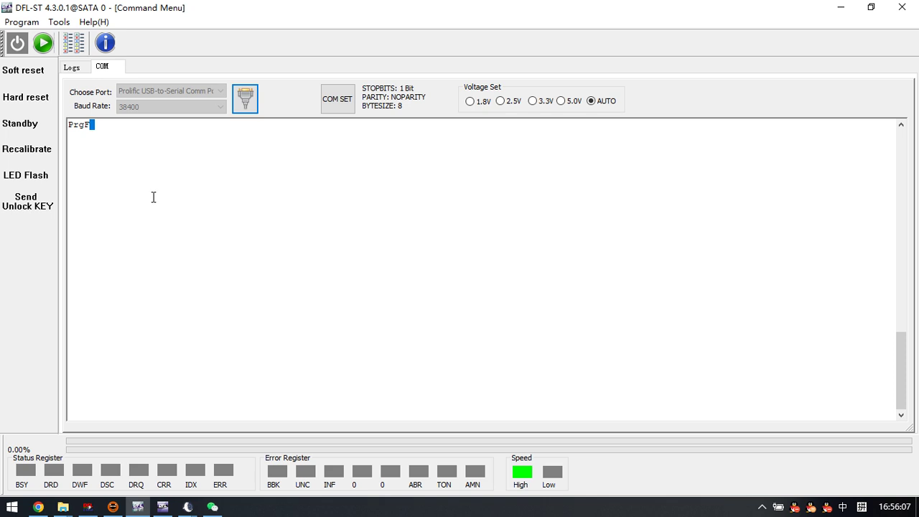
- Power on the drive, with its serial port reconnected, and send the ^z and ^l diagnostic commands in the terminal
click(17, 43)
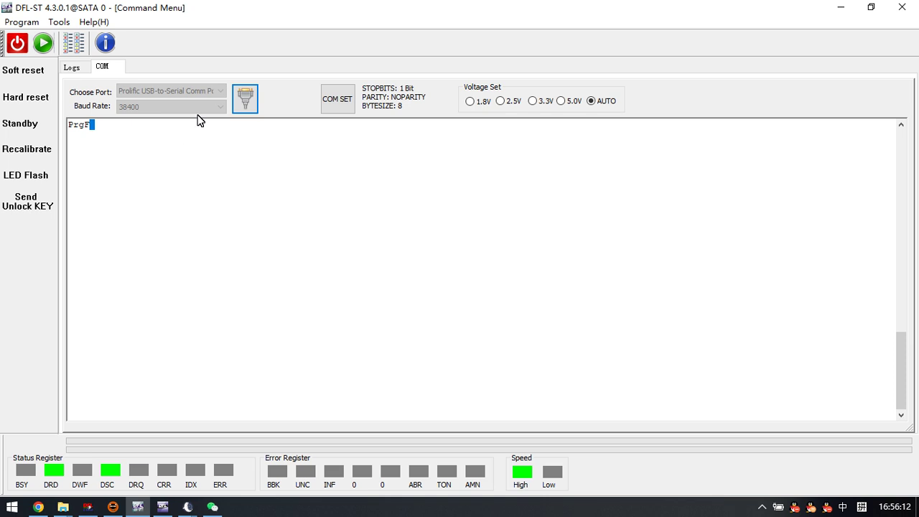
click(246, 101)
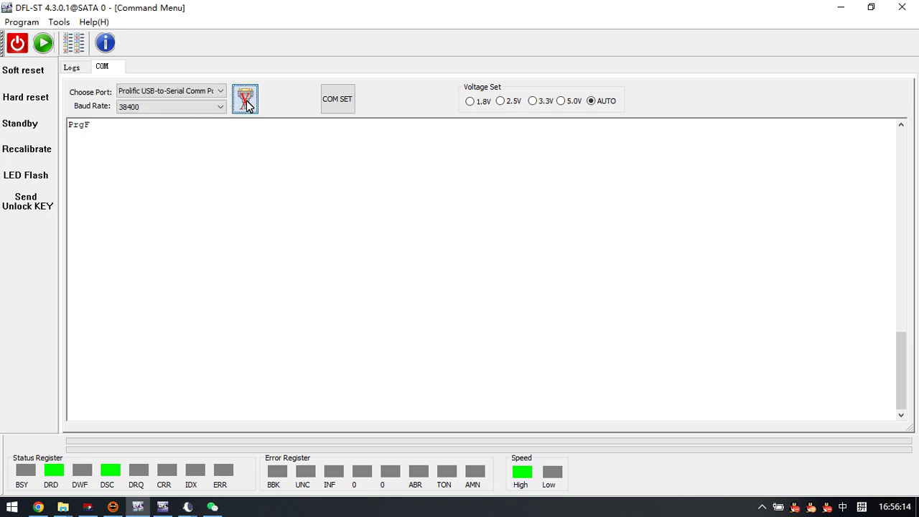
key(space)
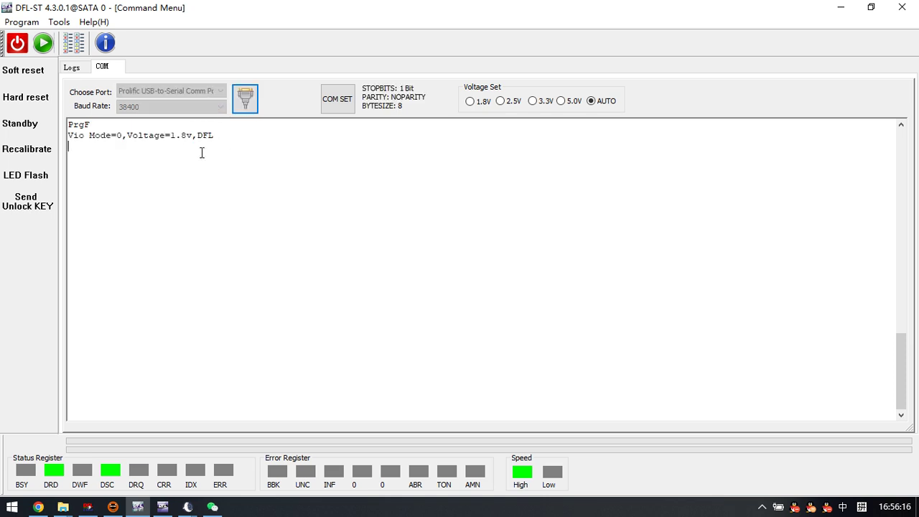
key(ctrl+z)
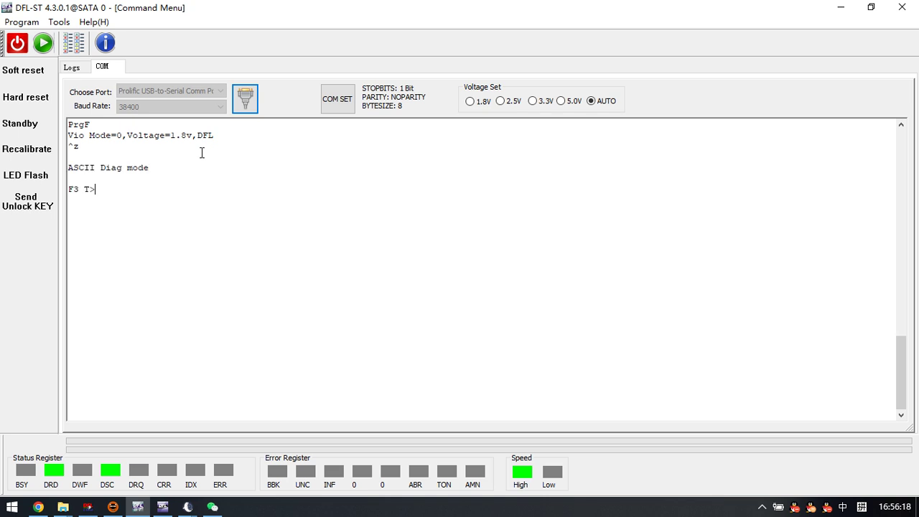
key(ctrl+l)
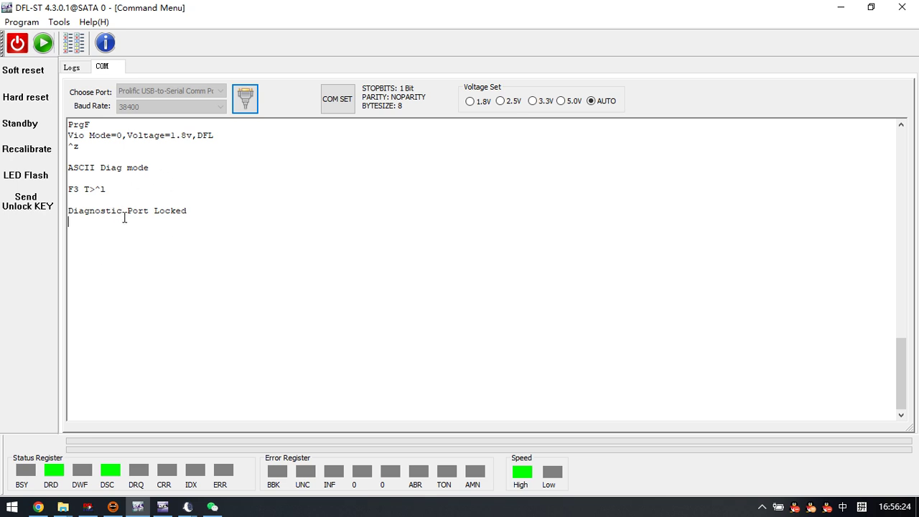
- Obtain the drive's basic details, check its model, firmware and family, and start the utility for the detected family
click(43, 43)
click(458, 252)
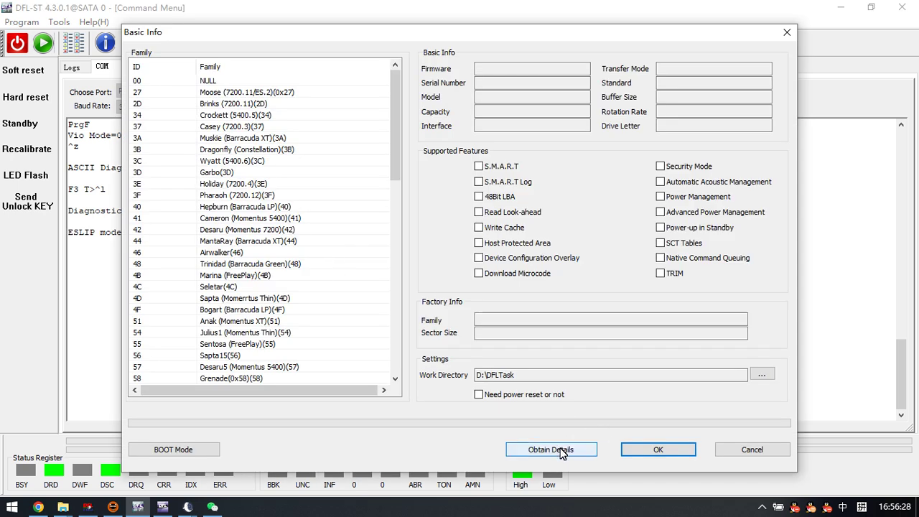
click(551, 449)
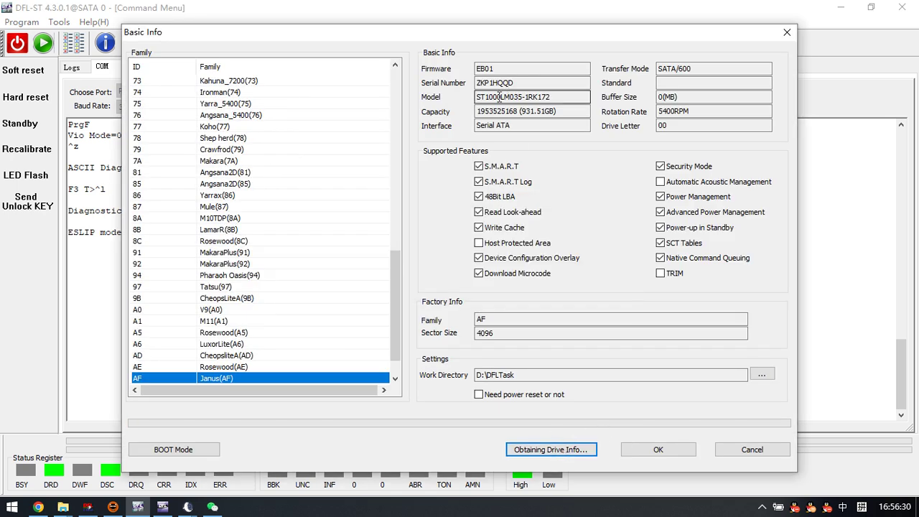
drag(497, 96, 535, 97)
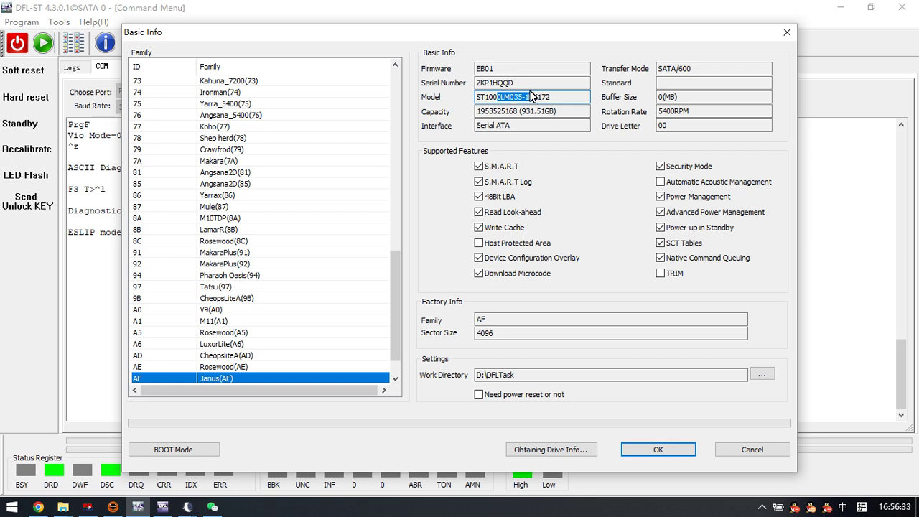
click(506, 69)
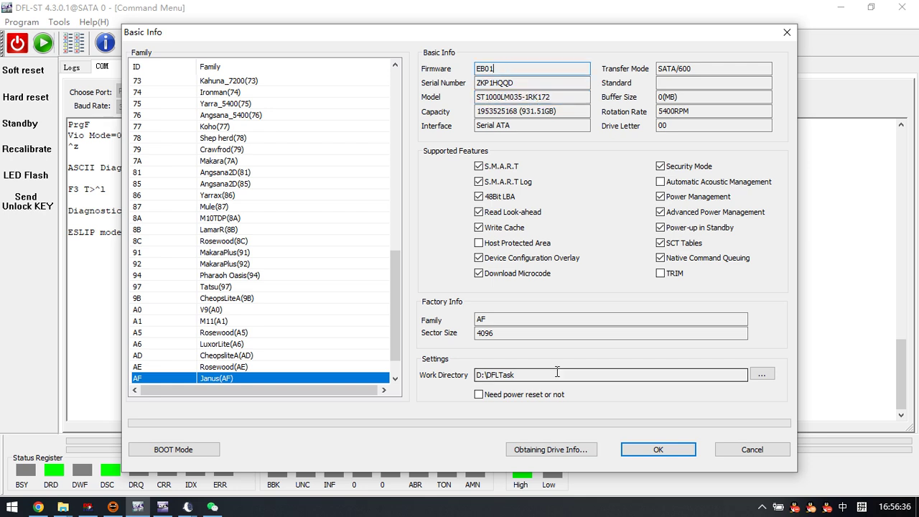
drag(495, 320, 461, 324)
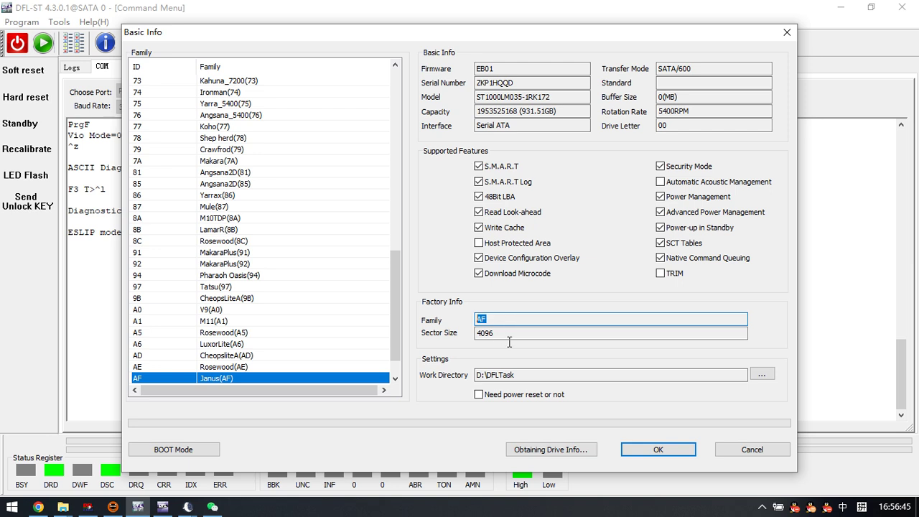
click(659, 449)
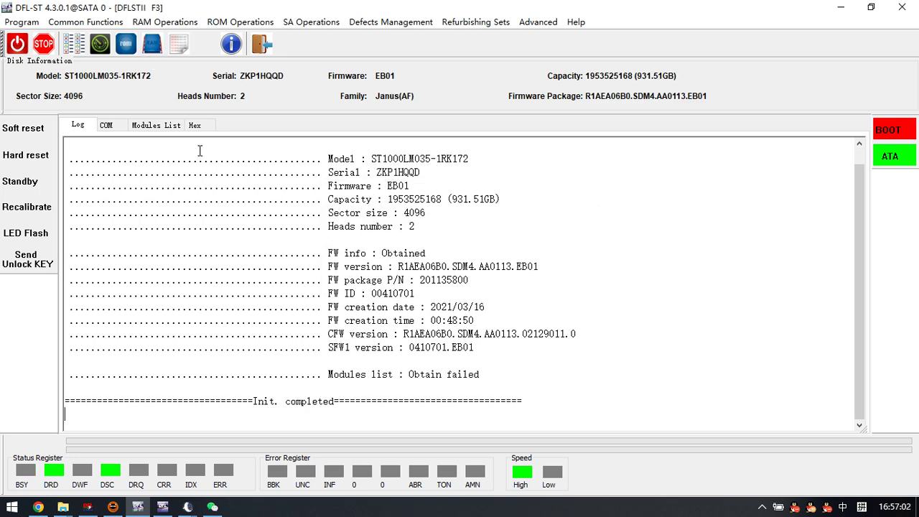
- Open the Read ROM settings, accepting D:\DFLTask\STF3\Janus(AF) and the proposed model-based folder name as the work directory
click(108, 126)
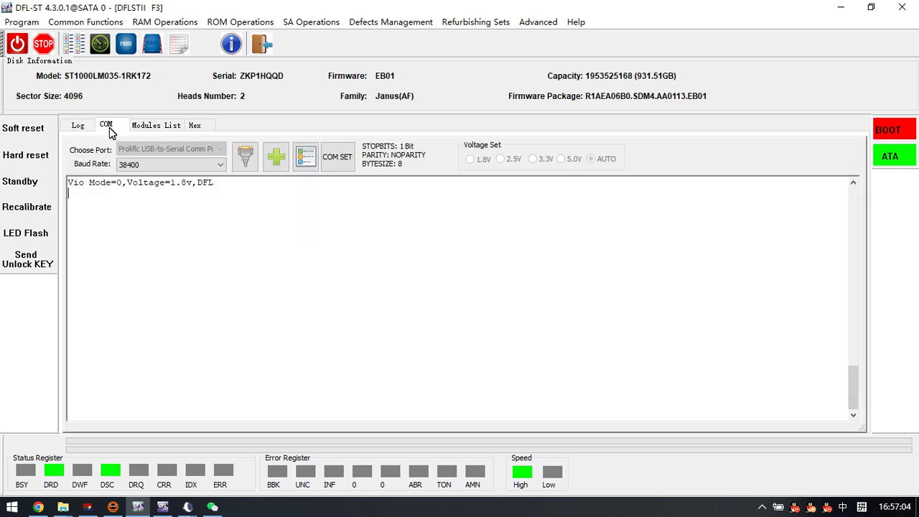
click(234, 28)
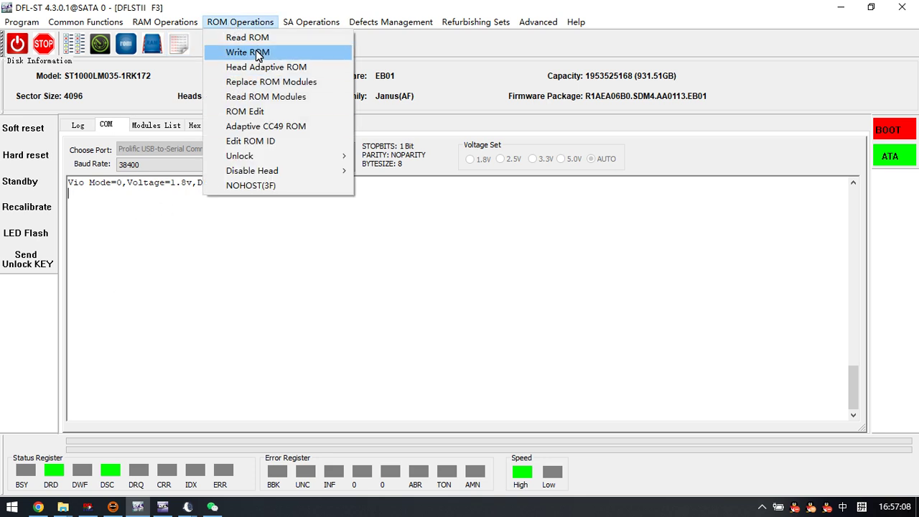
click(259, 40)
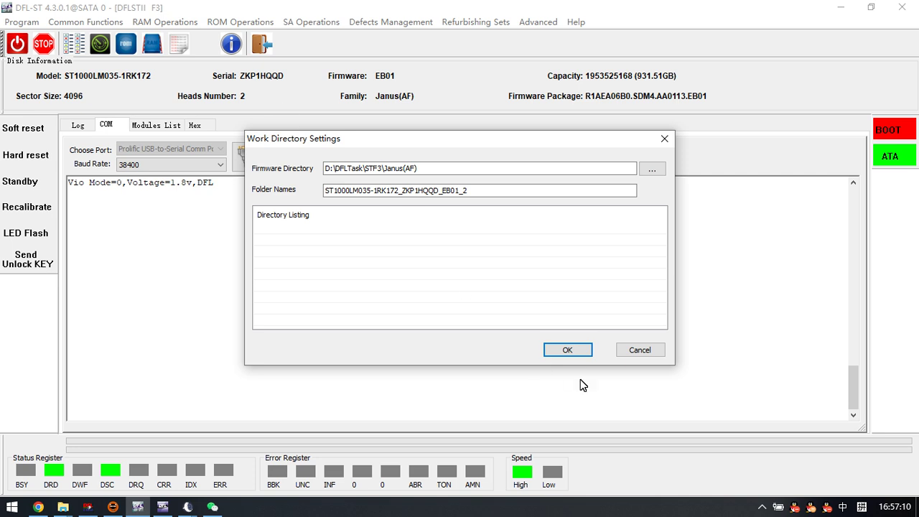
click(567, 350)
click(464, 285)
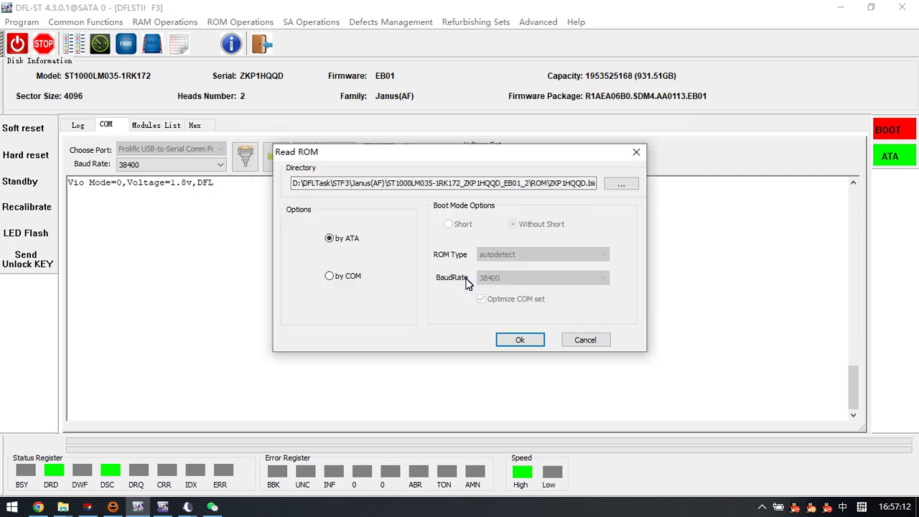
- Check the ROM folder for the existing backup file and close the Read ROM settings without reading
click(619, 184)
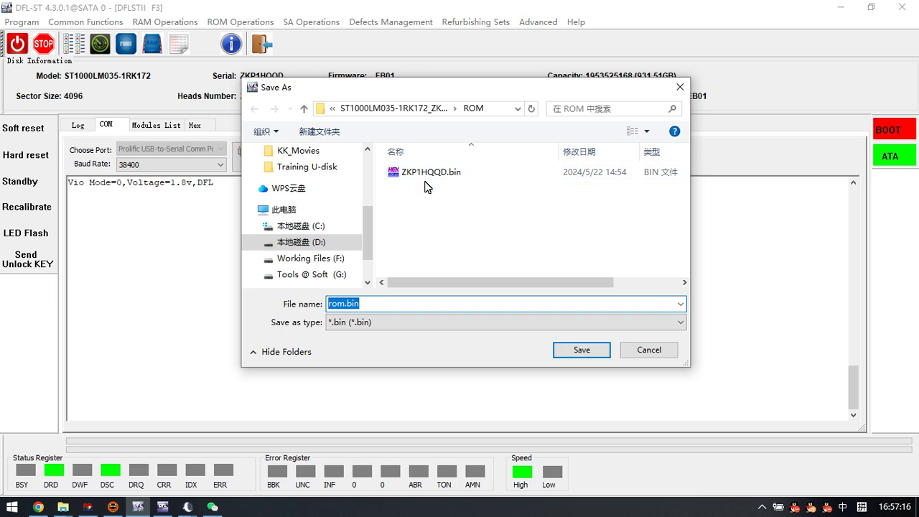
click(650, 355)
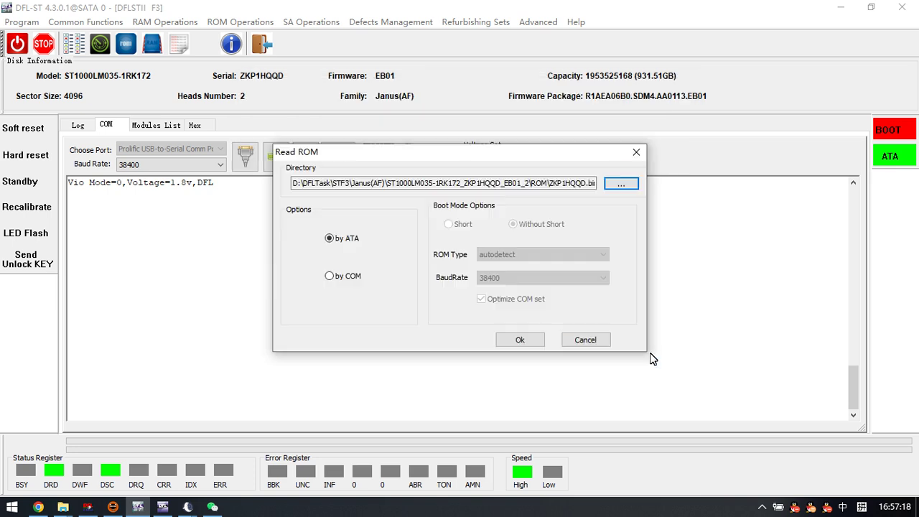
click(586, 342)
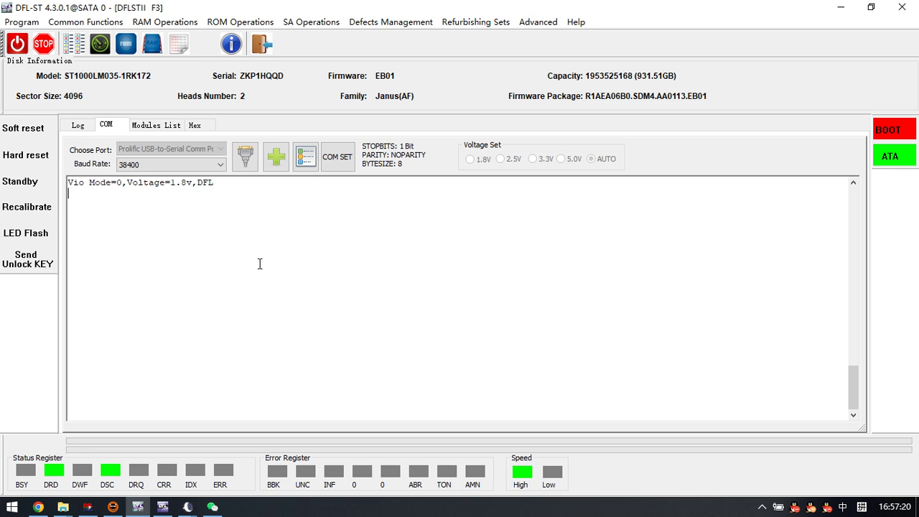
- Set up Generate Unlock ROM with ZKP1HQQD.bin as the original ROM and UnlockZKP1HQQD.bin as the unlock ROM output
click(240, 21)
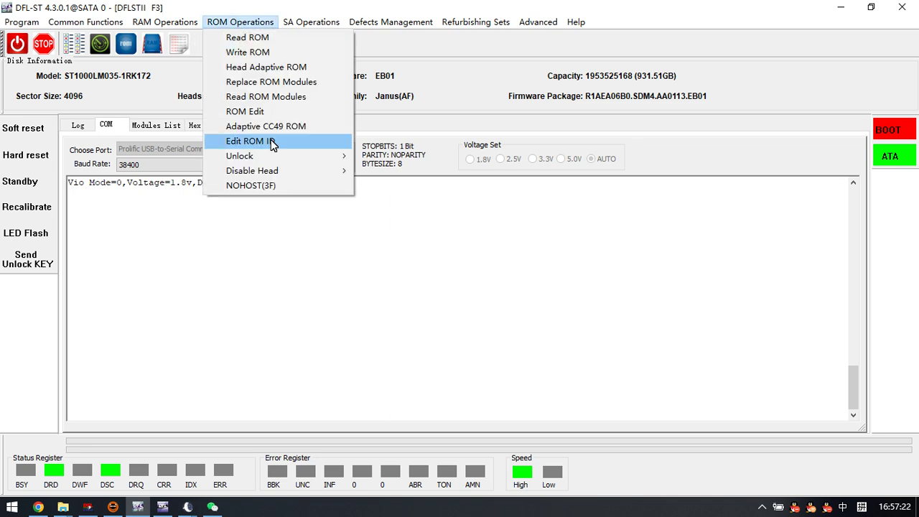
mouse_move(271, 156)
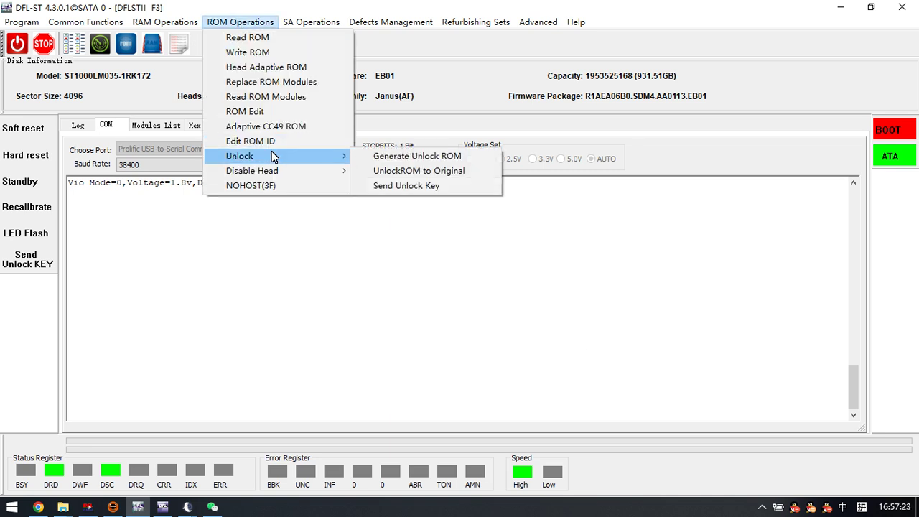
click(397, 155)
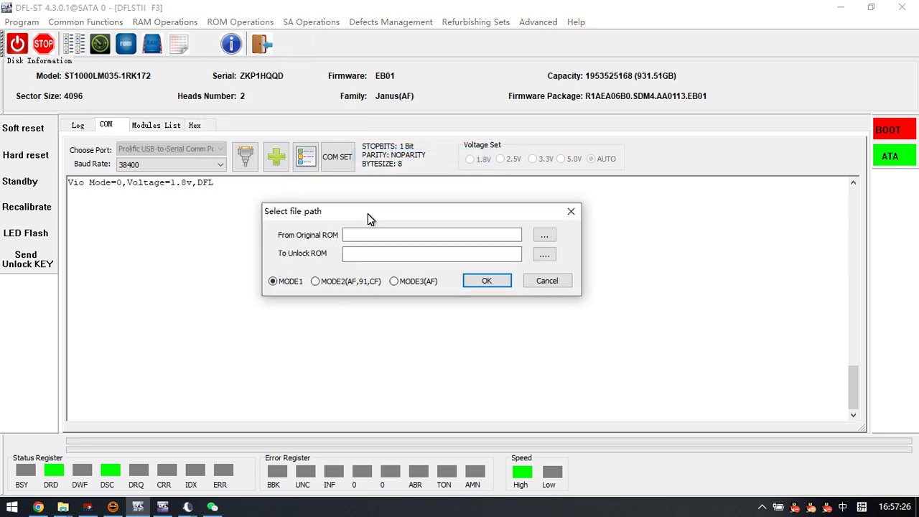
drag(368, 214, 366, 215)
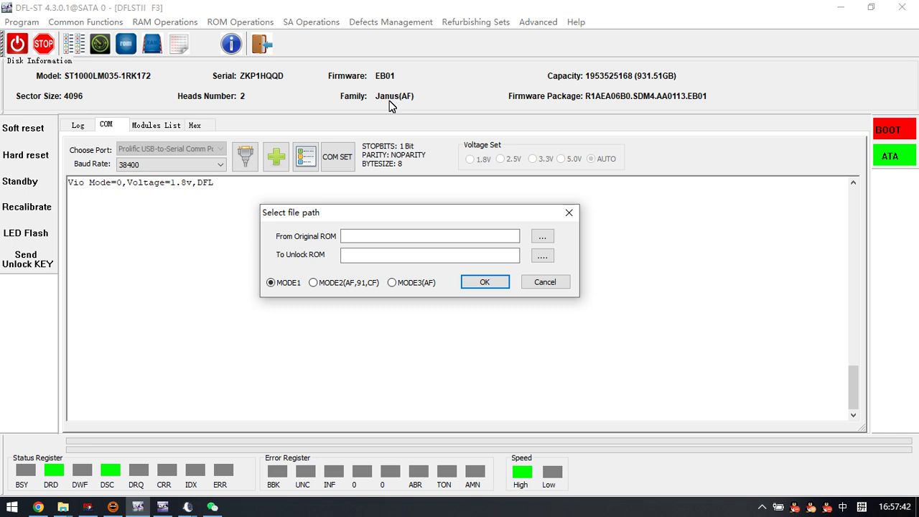
click(543, 236)
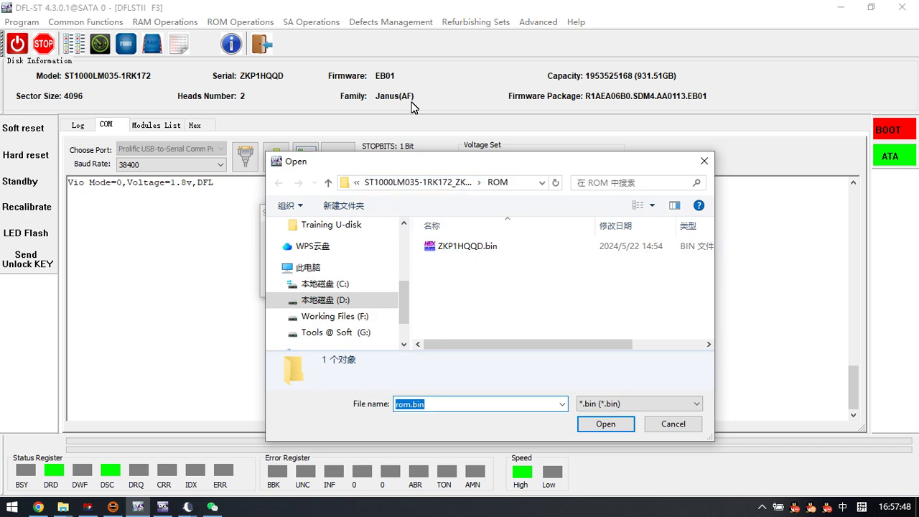
double_click(491, 247)
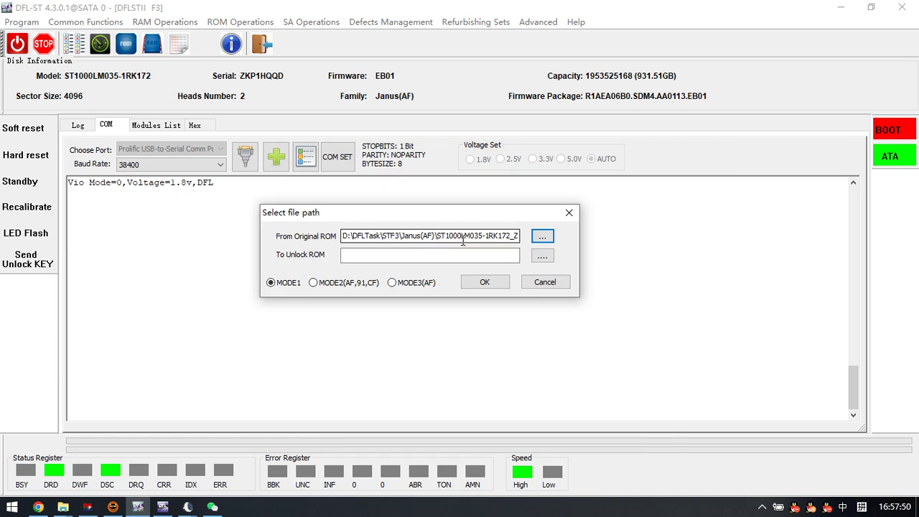
click(542, 257)
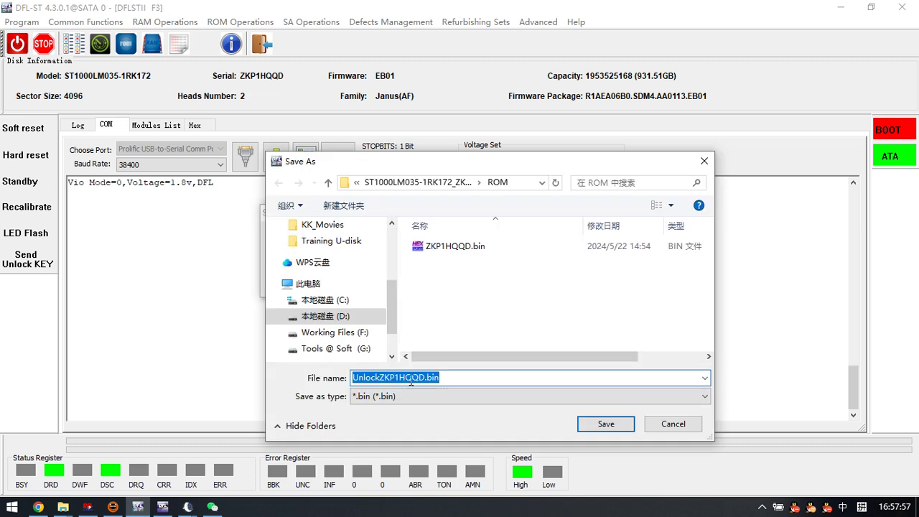
click(601, 424)
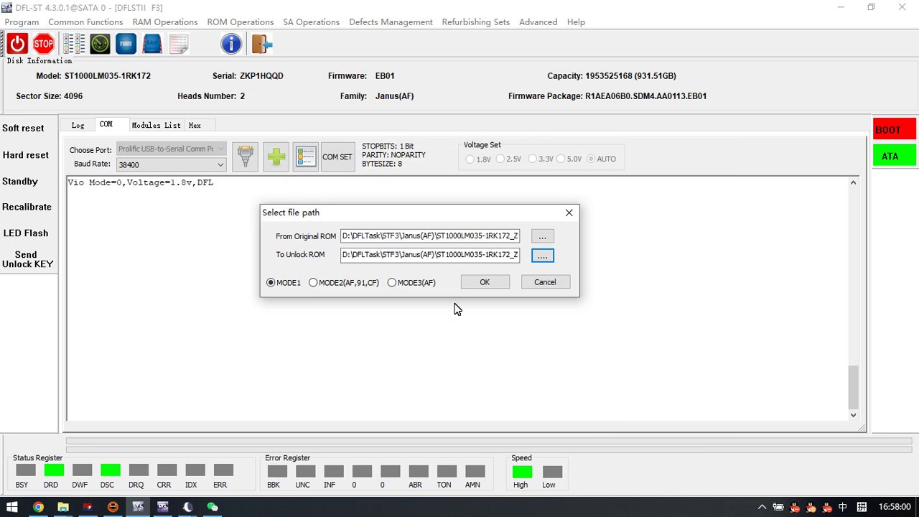
click(492, 256)
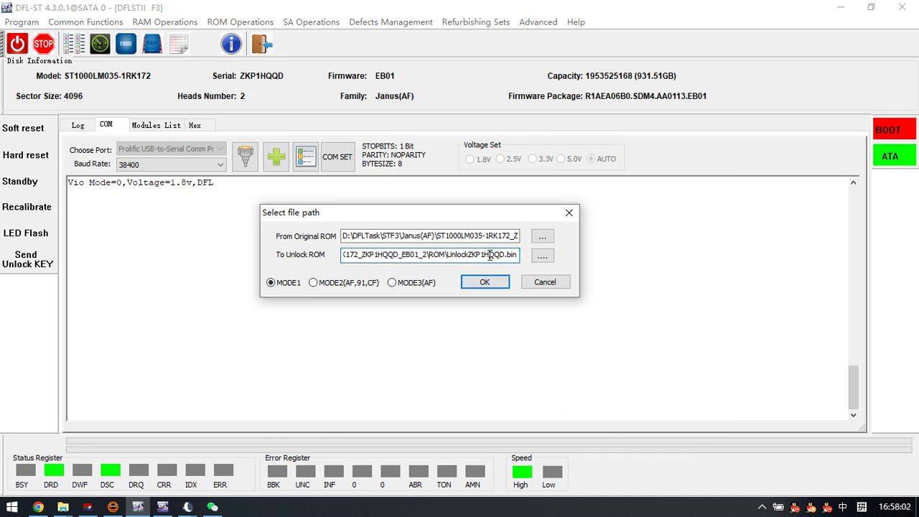
- Choose MODE3(AF) as the unlock mode and generate the unlock ROM file
click(392, 283)
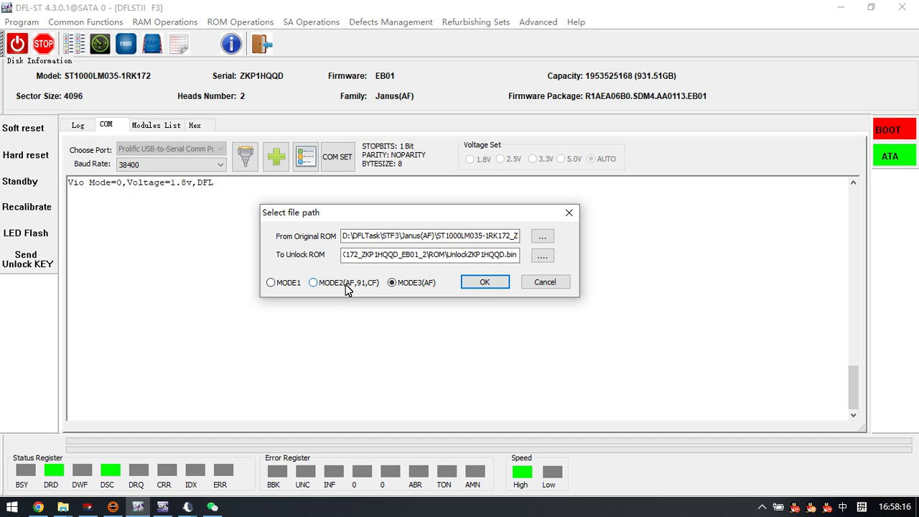
click(314, 284)
click(395, 284)
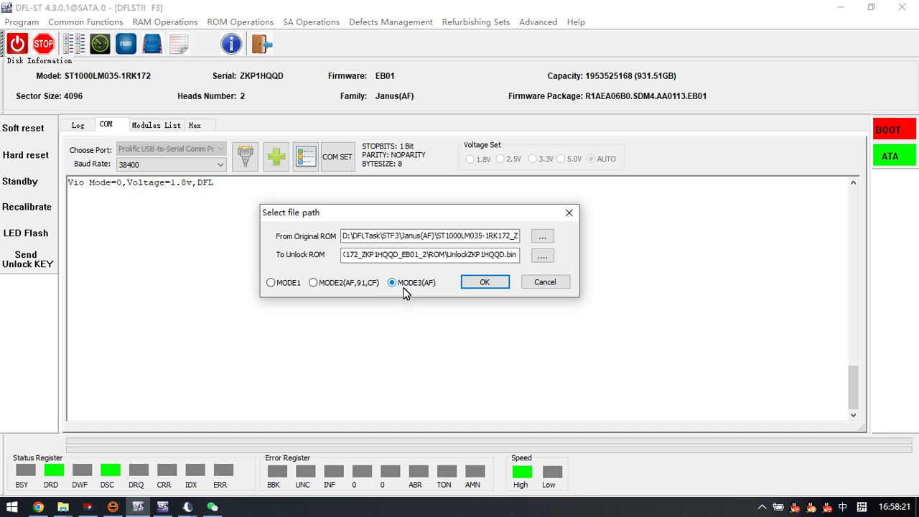
click(483, 283)
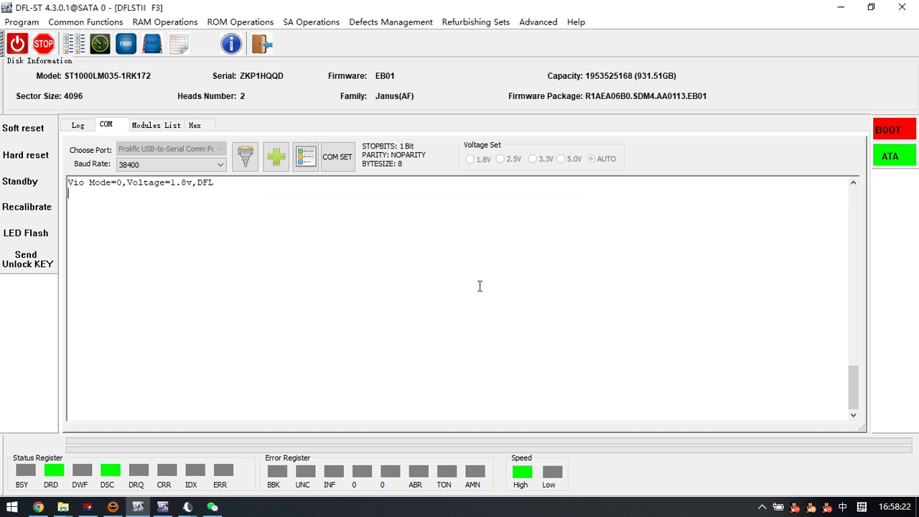
- Write UnlockZKP1HQQD.bin to the drive's ROM without shorting at 460800 baud, and show the COM terminal during the write
click(242, 26)
click(262, 53)
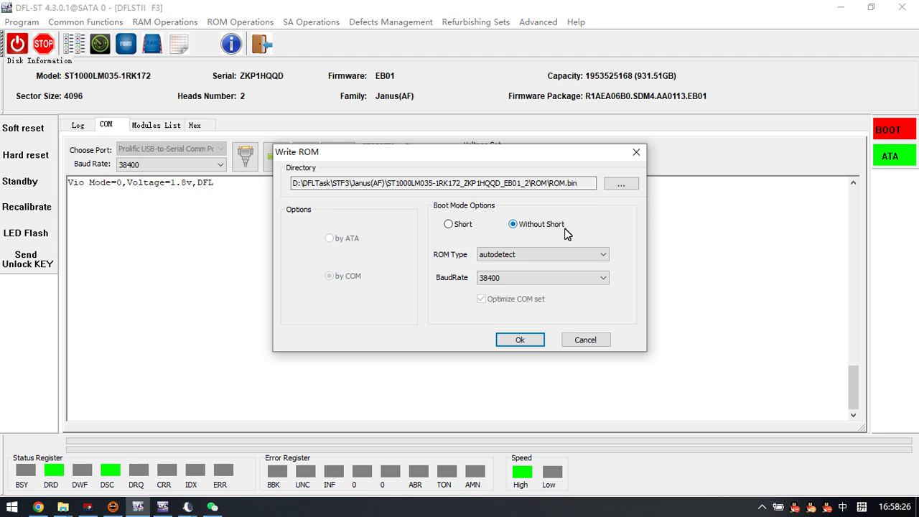
click(621, 183)
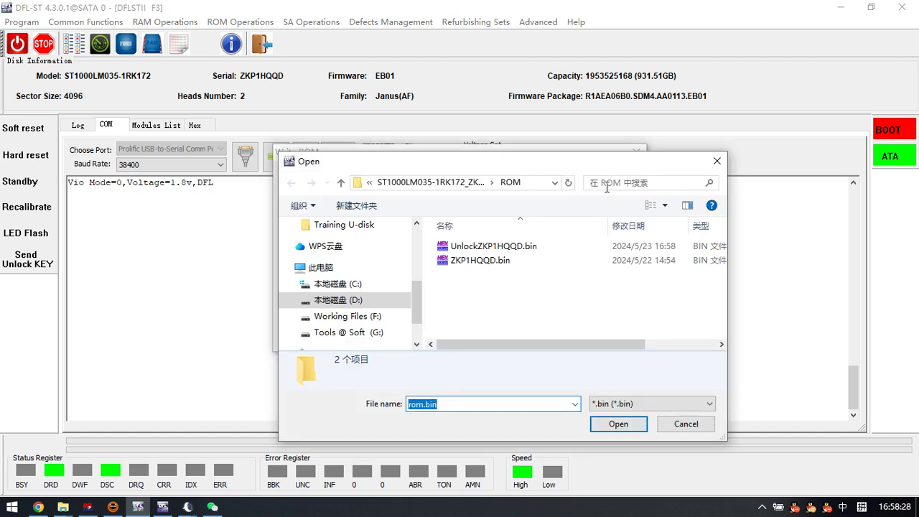
double_click(503, 246)
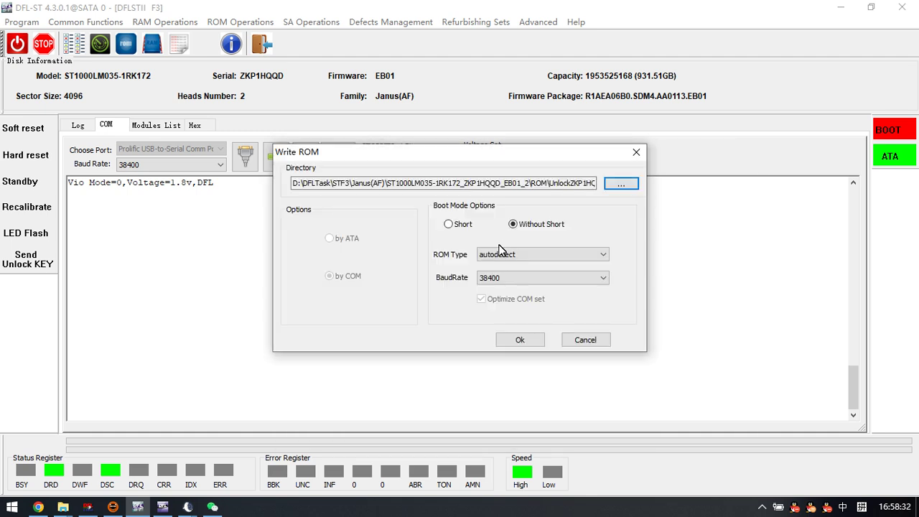
click(535, 290)
click(506, 324)
click(522, 340)
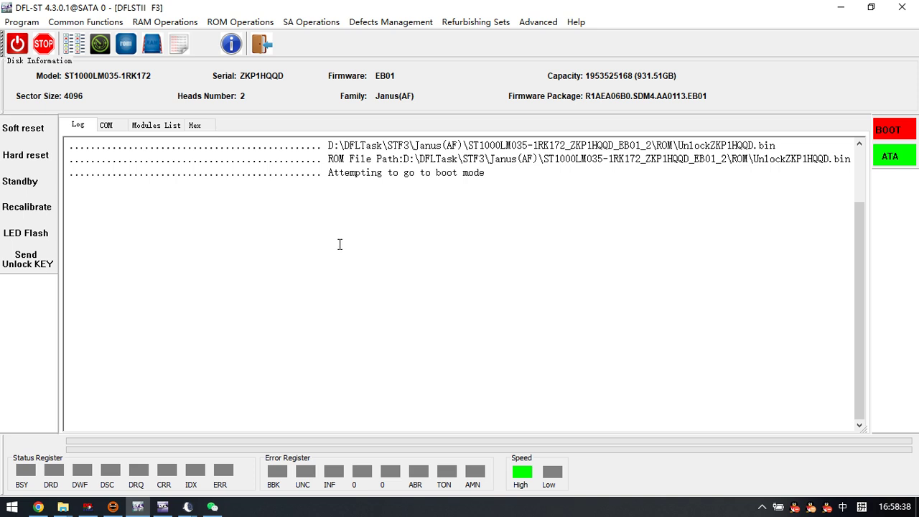
click(105, 125)
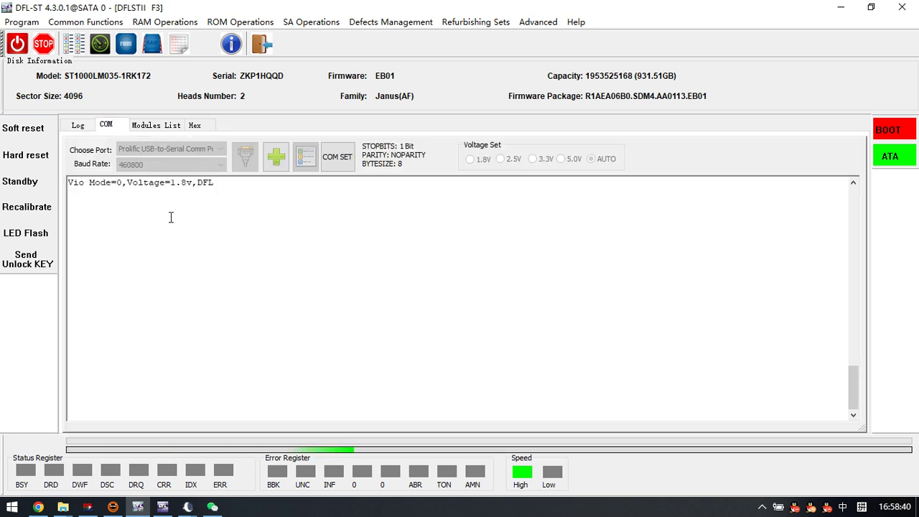
- Monitor the ROM write in both the log and the COM terminal output
click(76, 125)
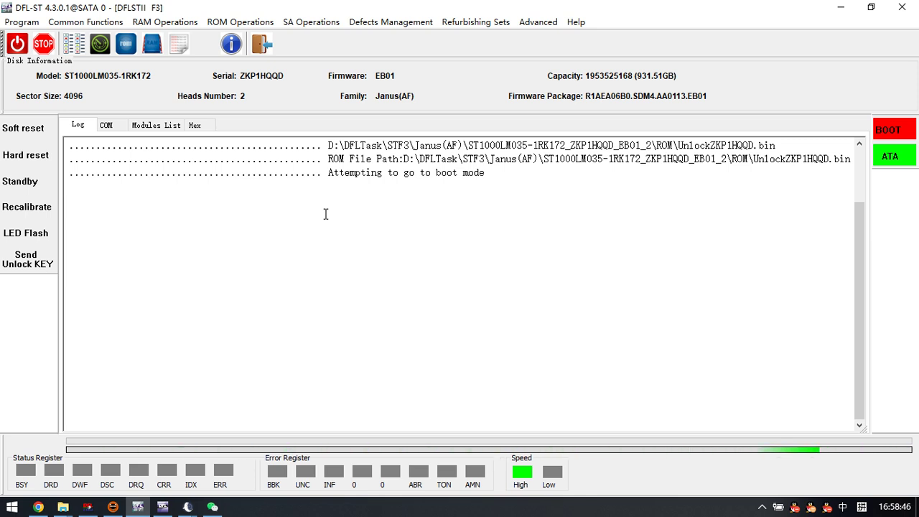
click(112, 127)
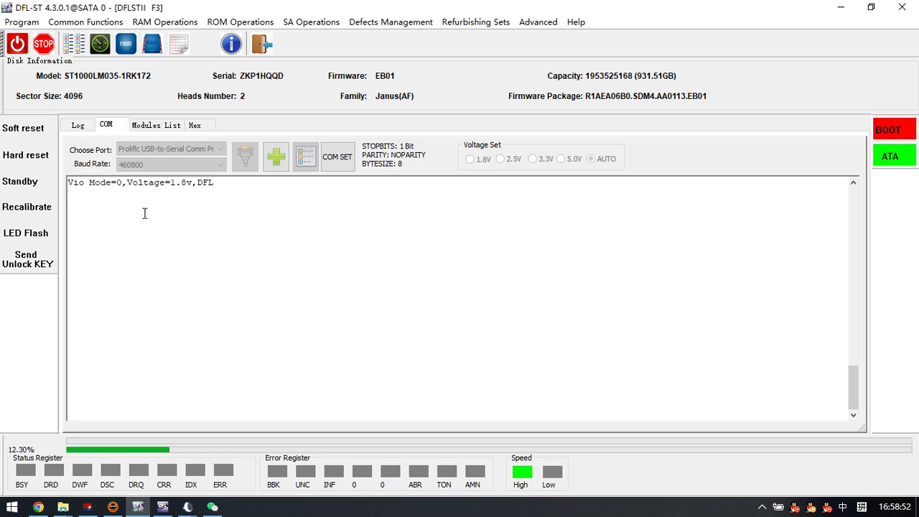
click(84, 128)
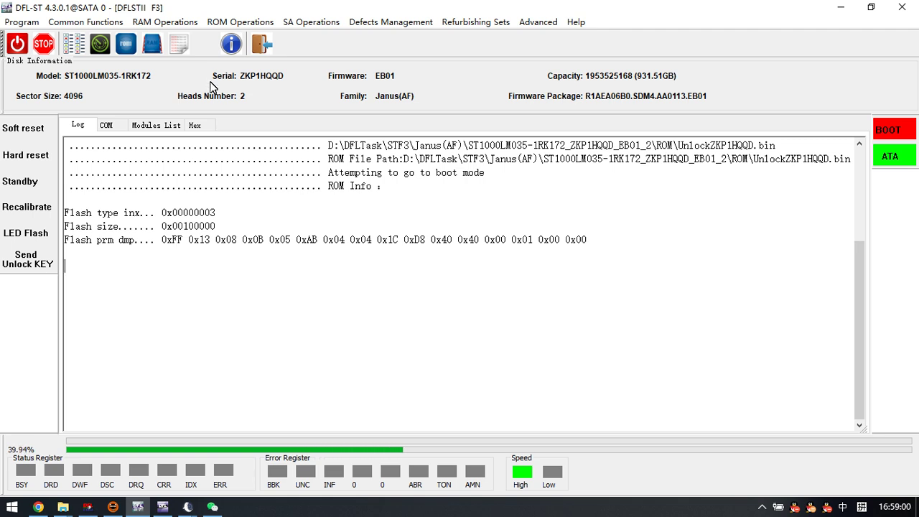
- View the Generate Unlock ROM mode options, cancel without generating, and check the ROM write result in the log
click(237, 23)
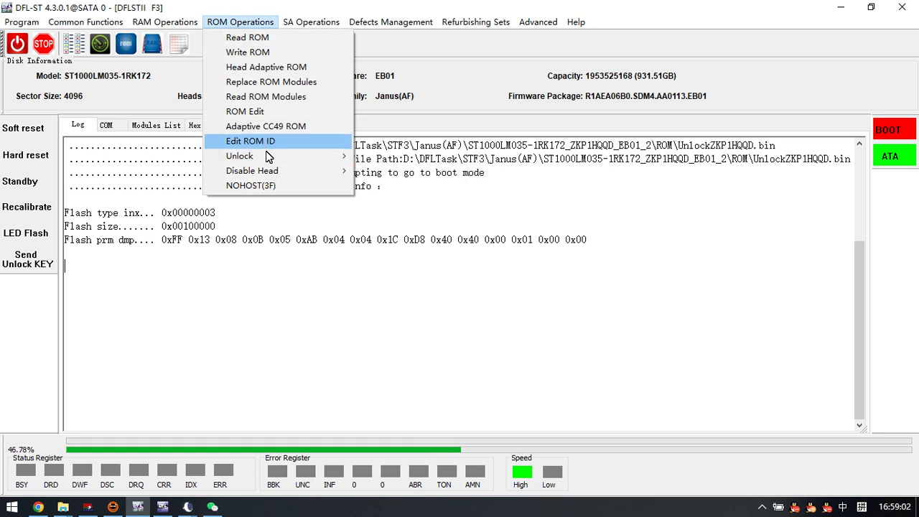
mouse_move(240, 156)
click(402, 157)
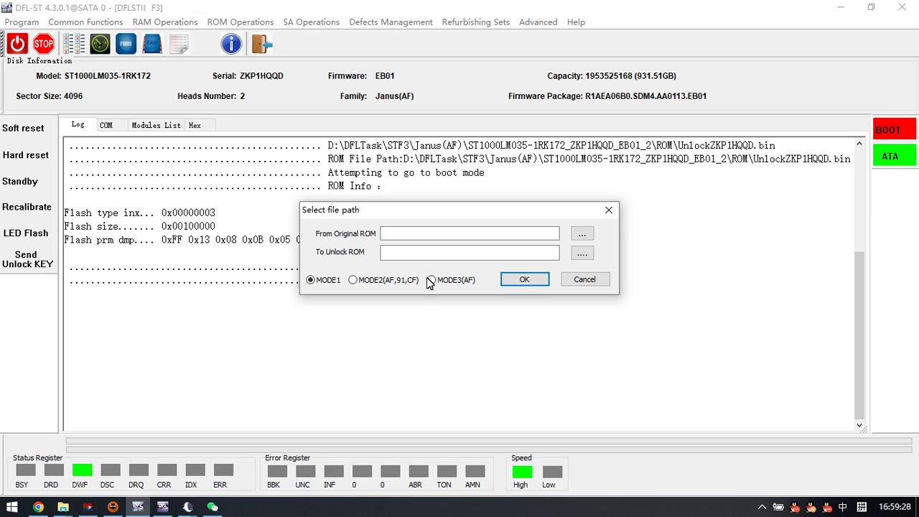
click(586, 280)
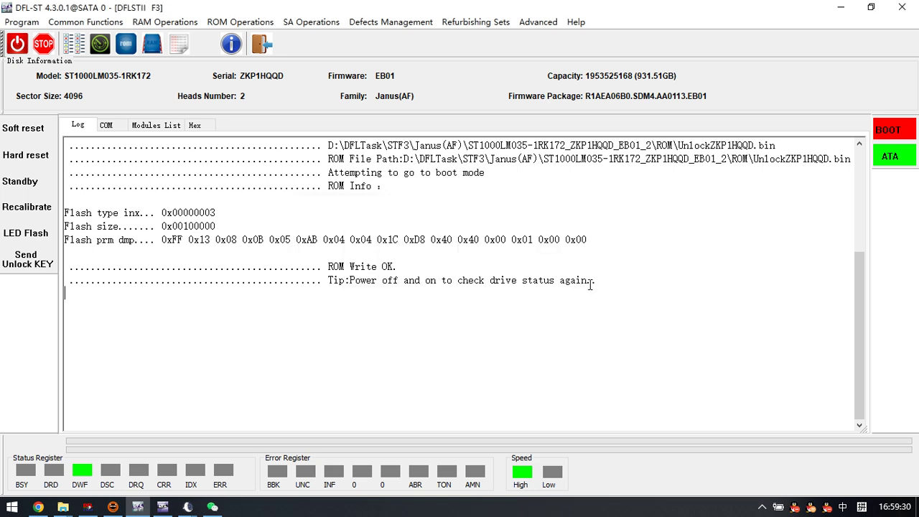
drag(601, 280, 9, 251)
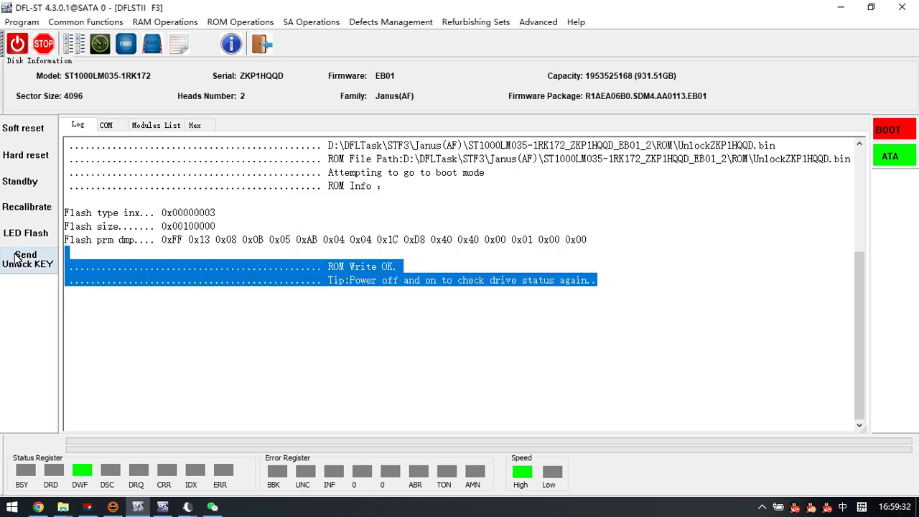
click(408, 262)
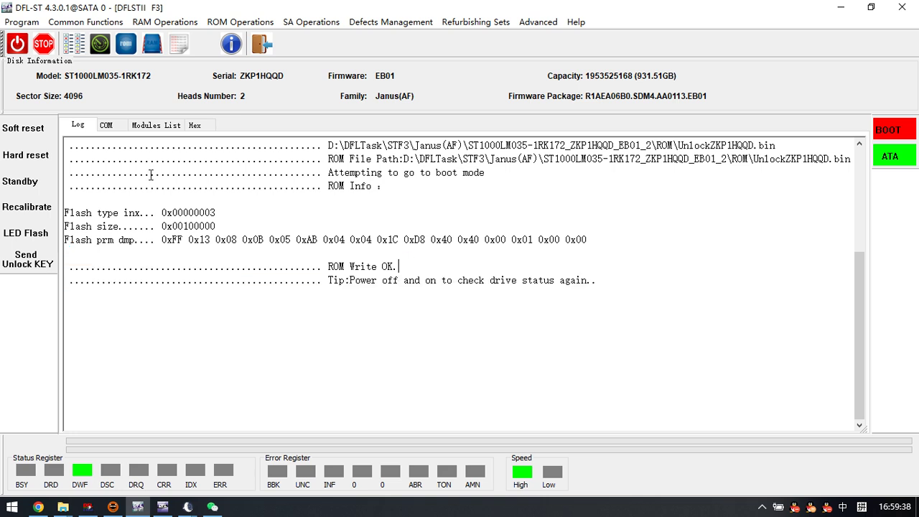
- Power-cycle the drive with the COM terminal shown, and send ^Z to test the diagnostic port
click(106, 125)
click(17, 44)
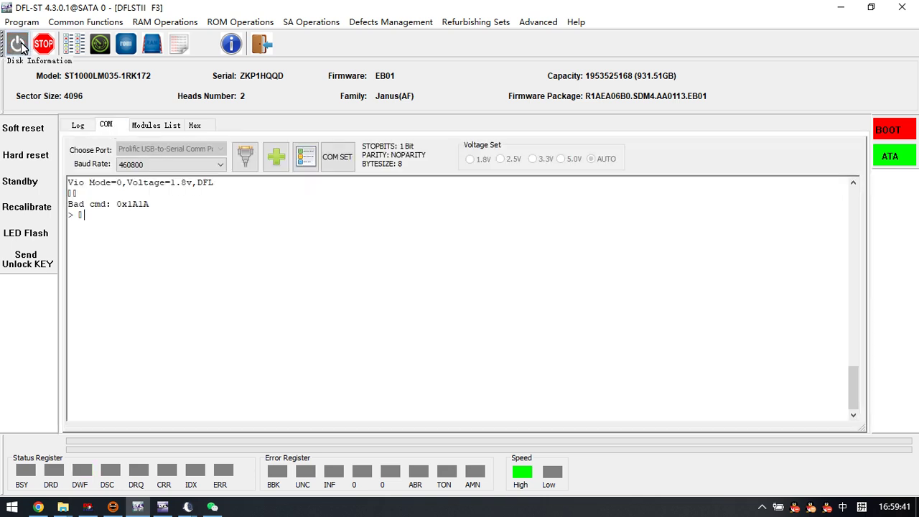
click(22, 46)
click(237, 232)
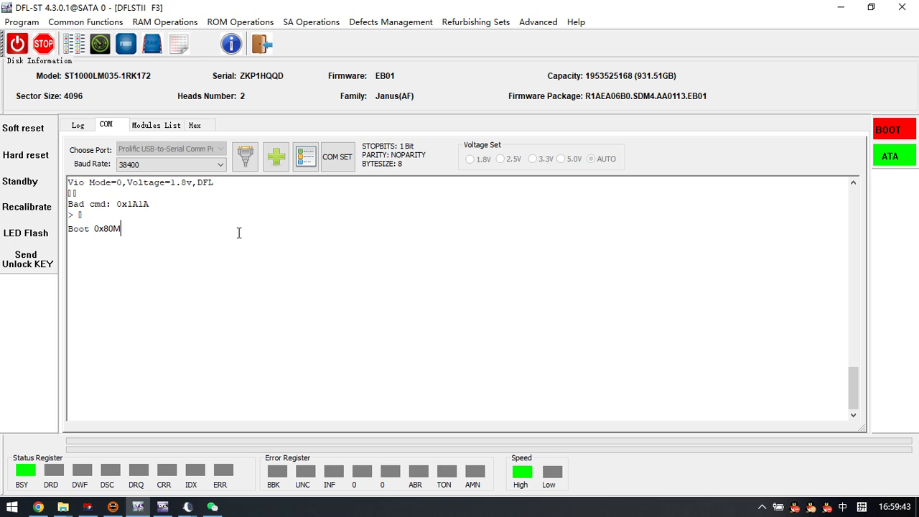
key(ctrl+z)
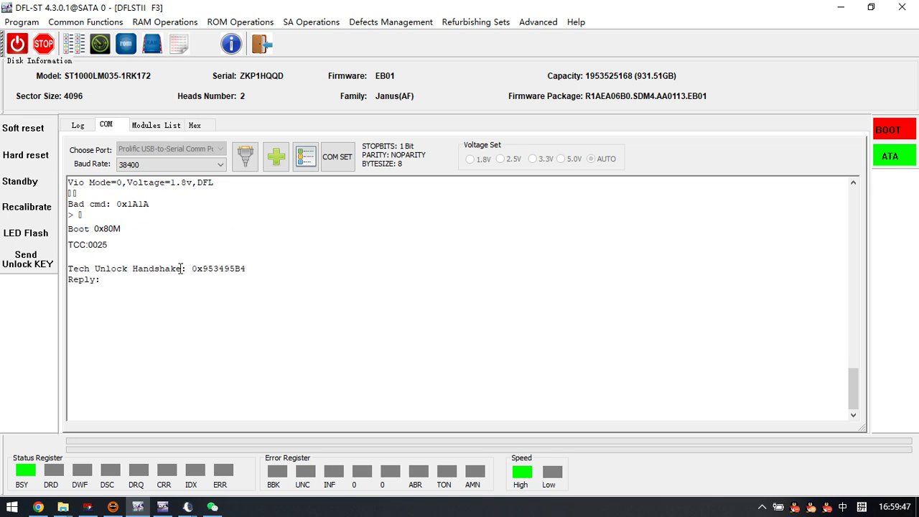
- Send the unlock key to the drive and enter ASCII diagnostic mode with ^Z in the COM terminal
click(263, 268)
click(43, 264)
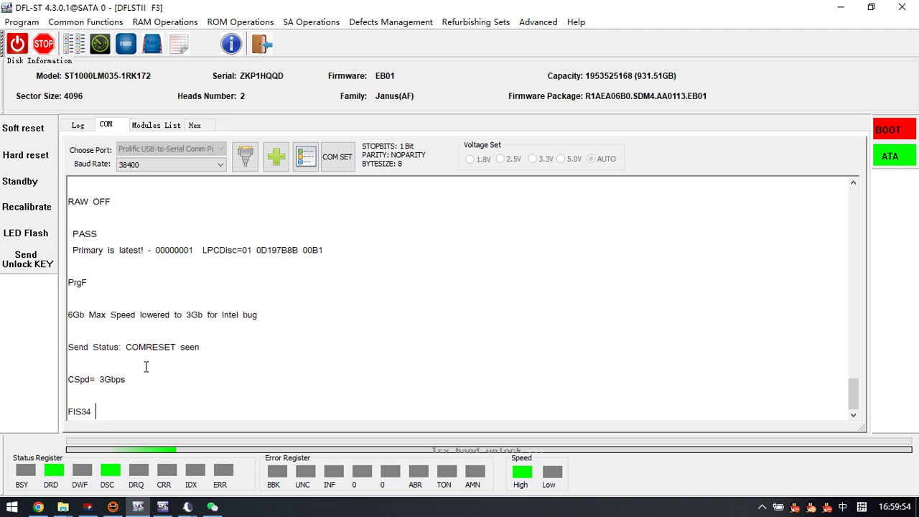
key(ctrl+z)
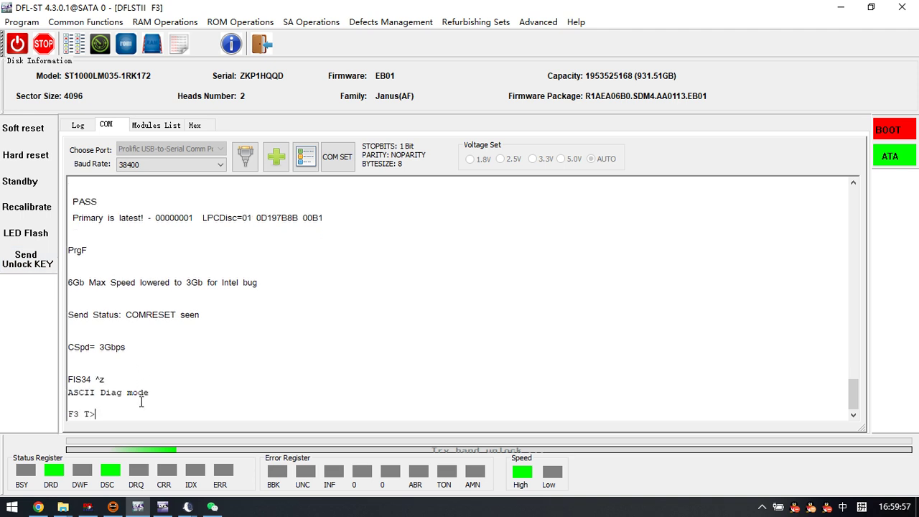
- Run ^L at the F3 T> prompt and review the drive's firmware and feature information
key(ctrl+l)
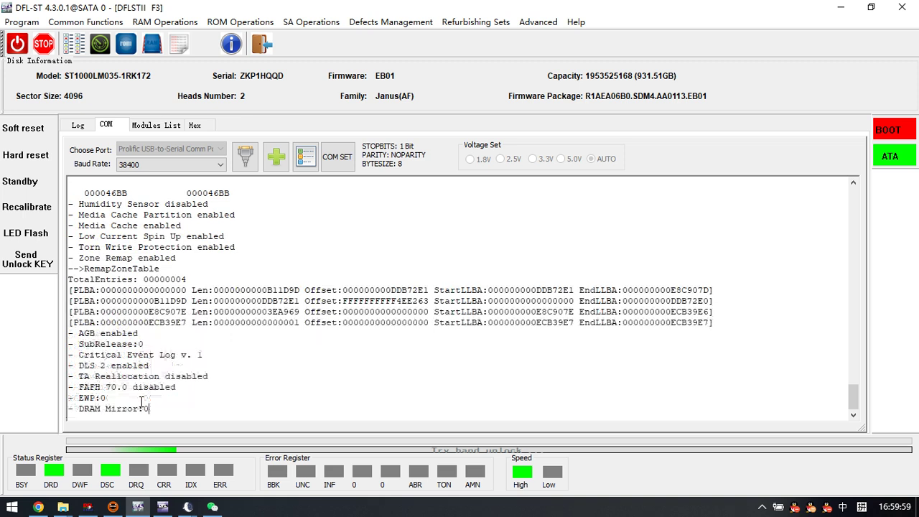
scroll(151, 409, up, 8)
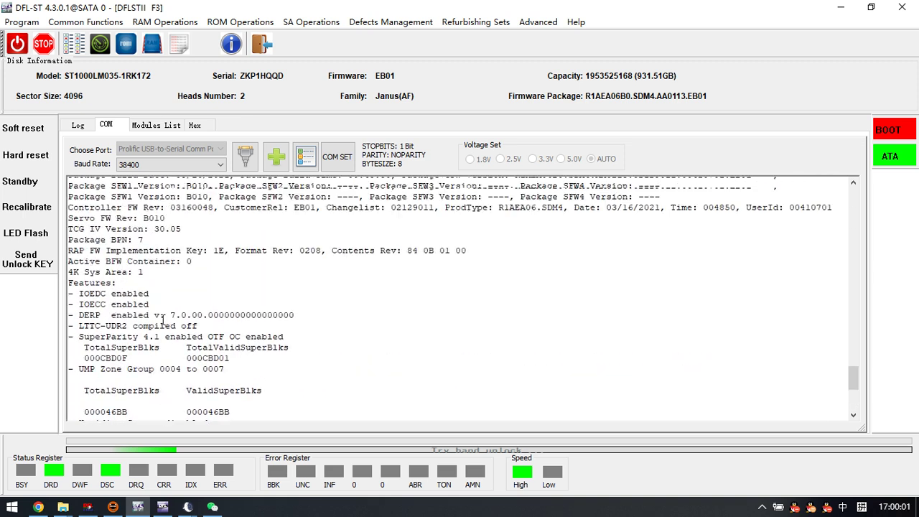
scroll(153, 288, up, 3)
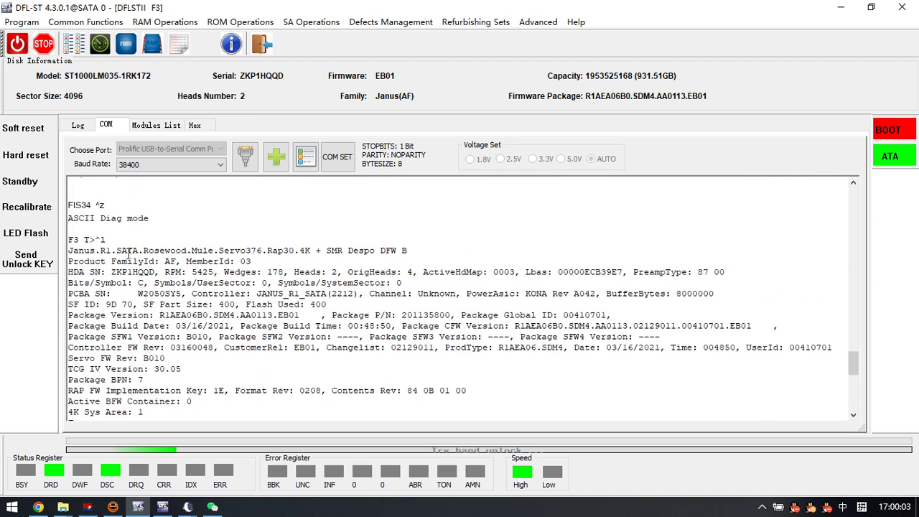
- Exit the F3 utility and restart it with the Barracuda F3 drive type, obtaining the drive details before loading
click(260, 57)
click(45, 45)
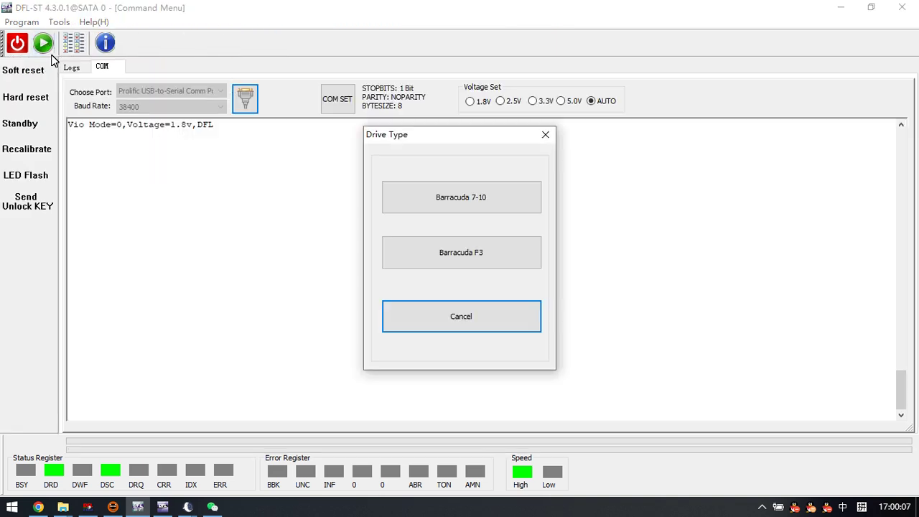
click(472, 250)
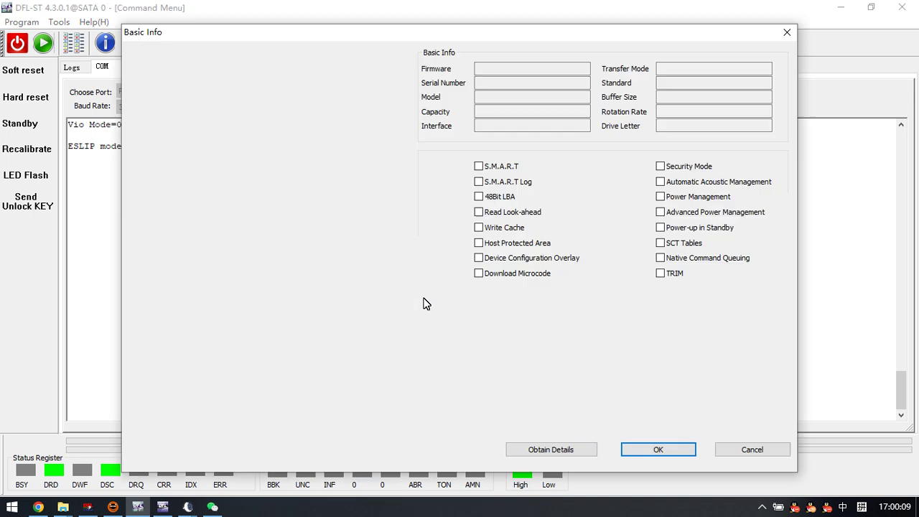
click(553, 450)
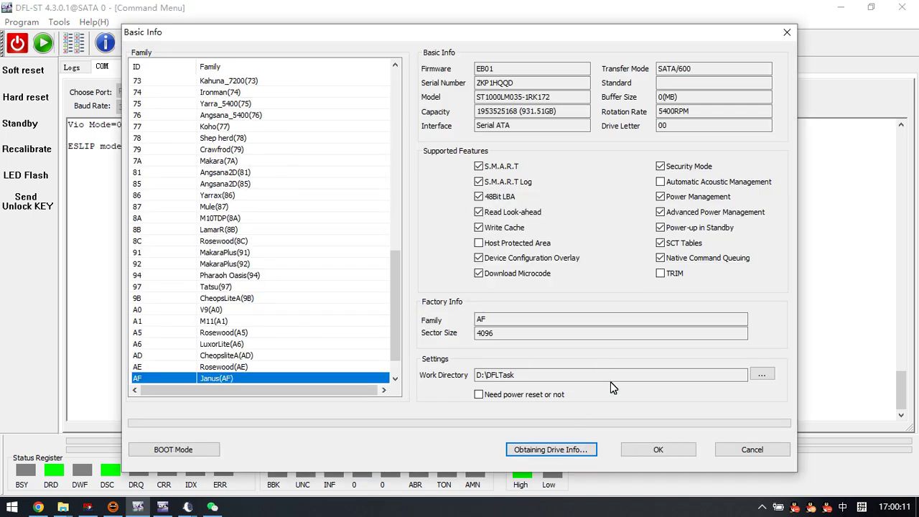
click(659, 451)
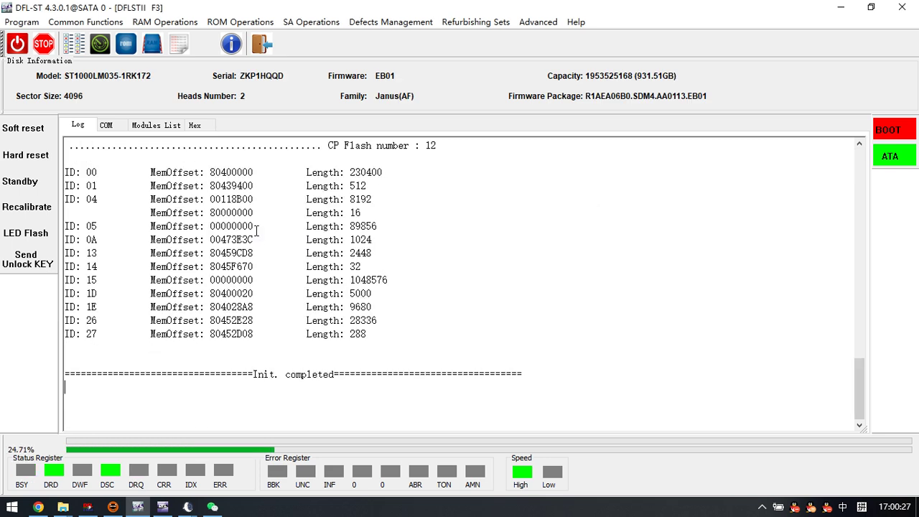
- Browse the drive's system area modules list with its IDs, lengths and descriptions
click(159, 127)
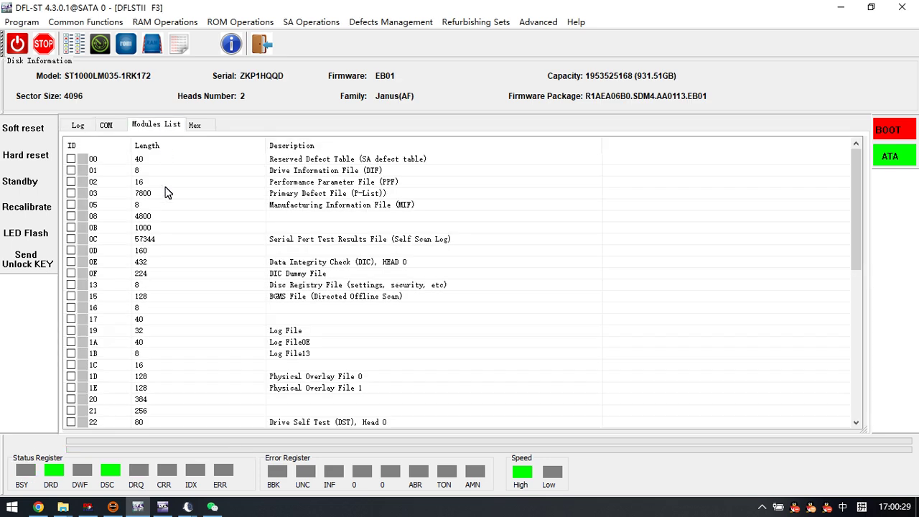
click(246, 342)
scroll(247, 337, down, 12)
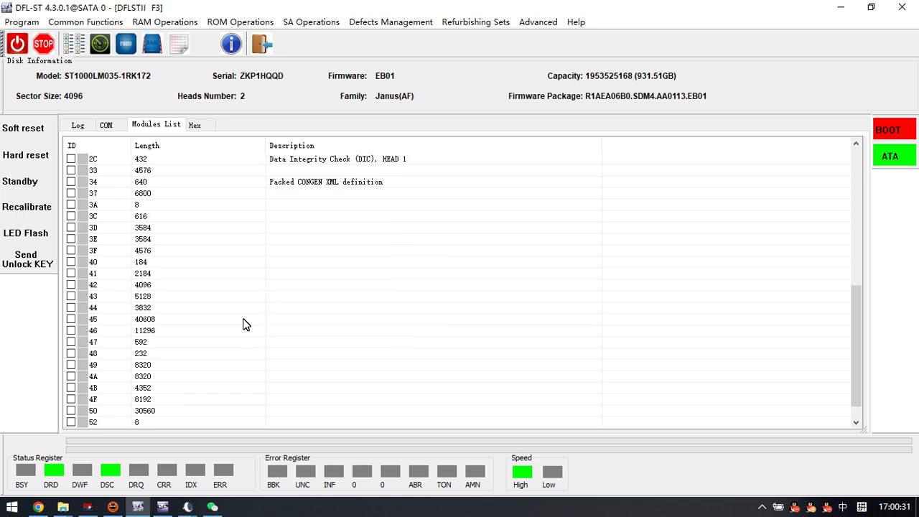
scroll(242, 324, up, 12)
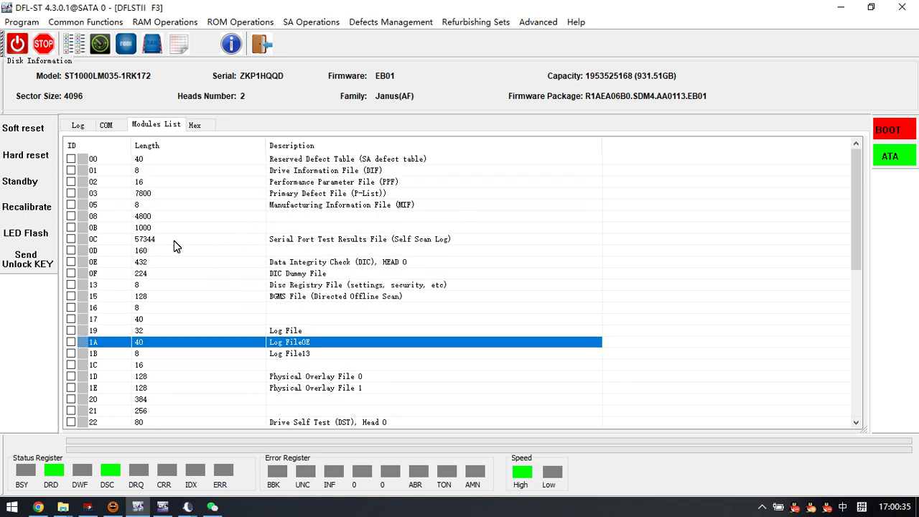
- Review the firmware feature listing in the COM terminal output
click(107, 125)
scroll(160, 239, up, 4)
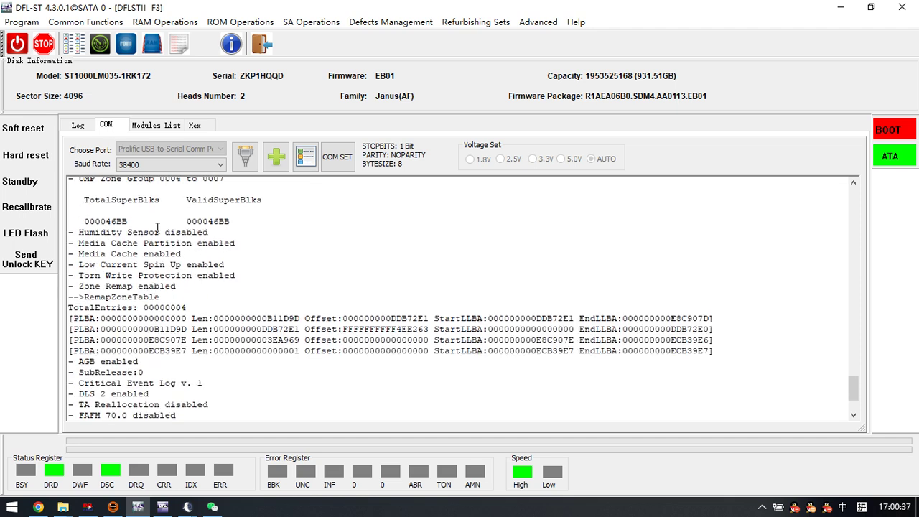
scroll(159, 239, up, 2)
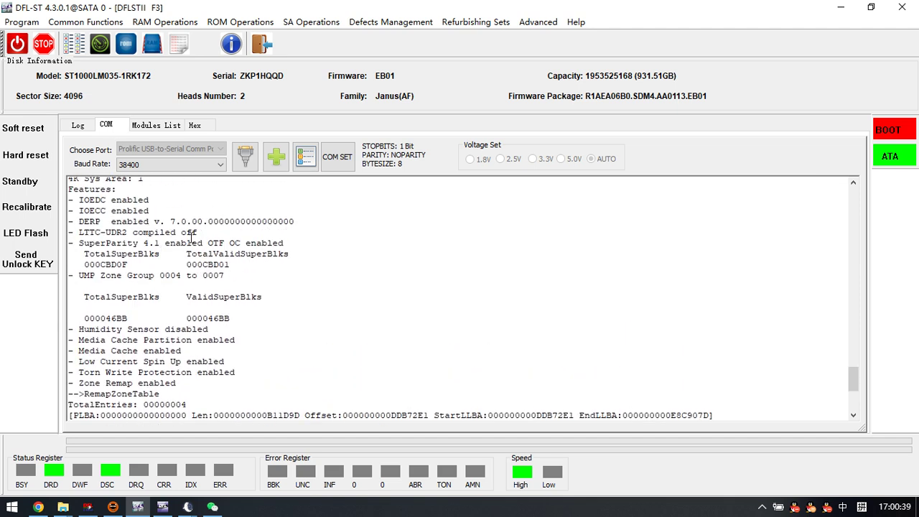
- Start Generate Unlock ROM and accept D:\DFLTask\STF3\Janus(AF) as the firmware directory with the suggested folder name
click(240, 21)
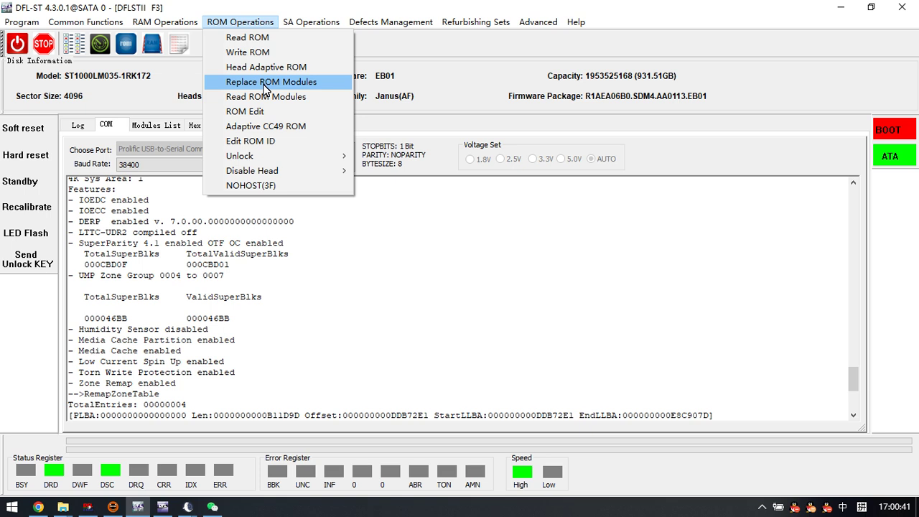
mouse_move(271, 155)
click(406, 155)
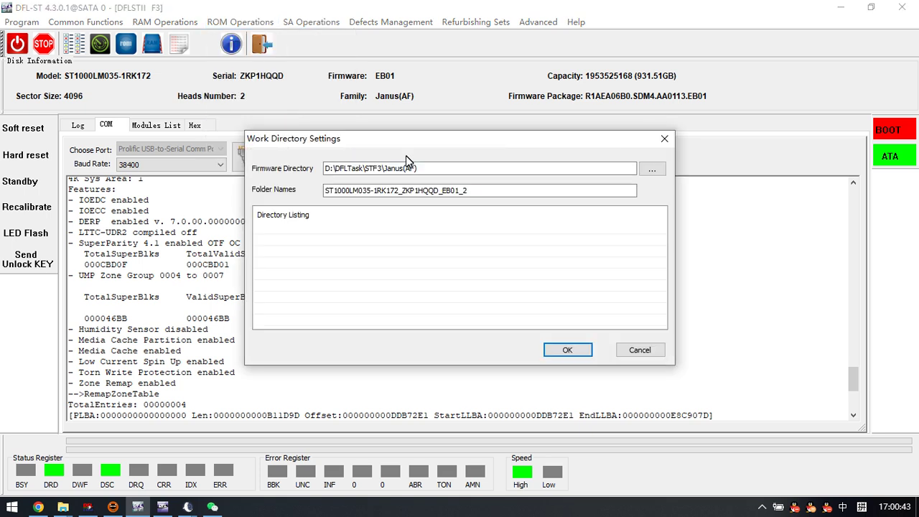
click(567, 350)
click(514, 288)
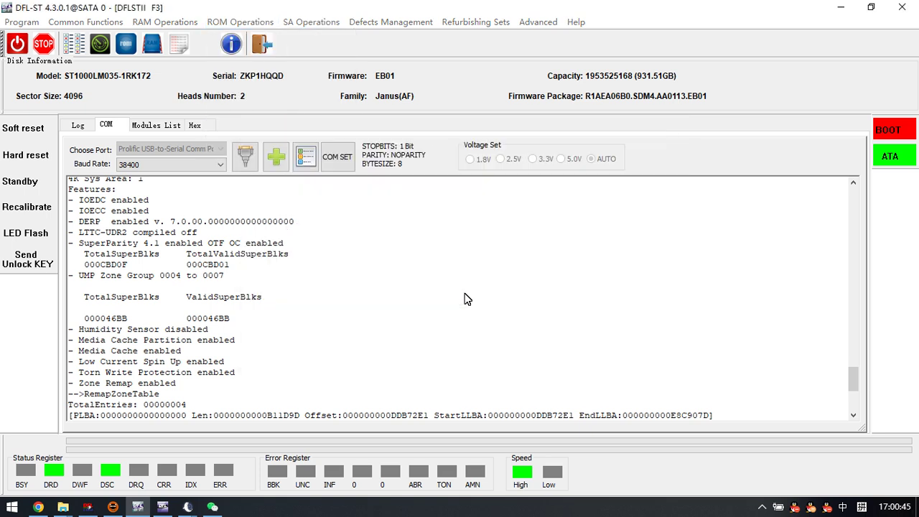